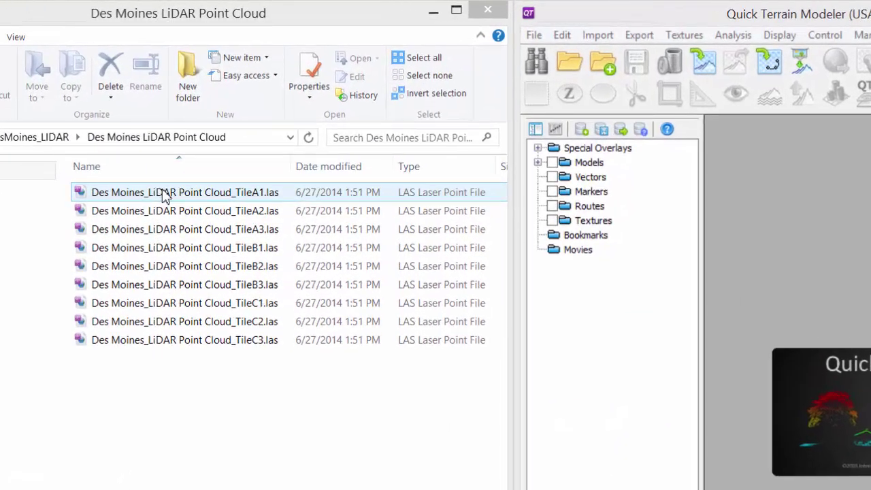
Step: Load the Des Moines_LiDAR Point Cloud_TileA1.las and TileA2.las files from the file folder into Quick Terrain Modeler, one after the other
{"action": "left_click_drag", "start_coordinate": [163, 195], "coordinate": [861, 252]}
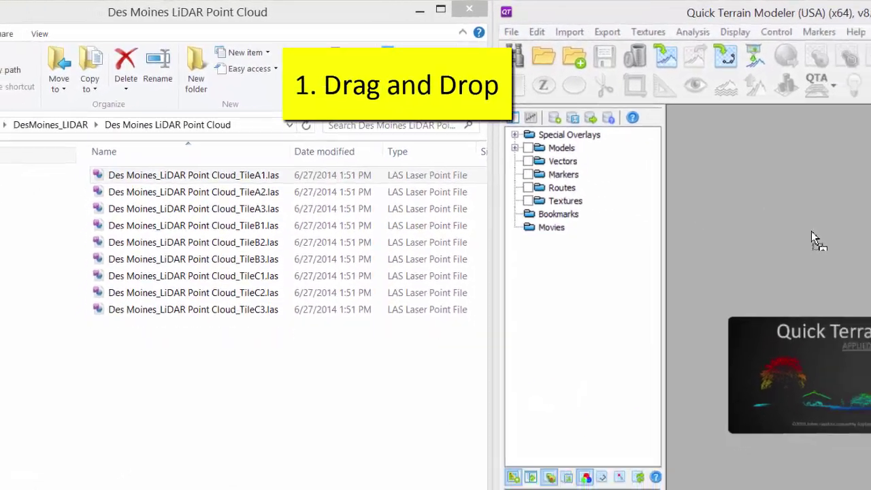
{"action": "left_click_drag", "start_coordinate": [811, 231], "coordinate": [825, 244]}
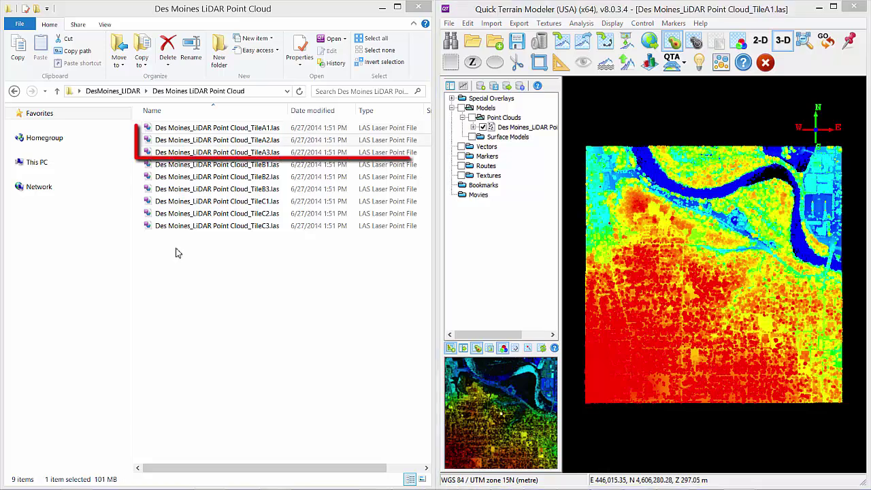
{"action": "left_click", "coordinate": [207, 145]}
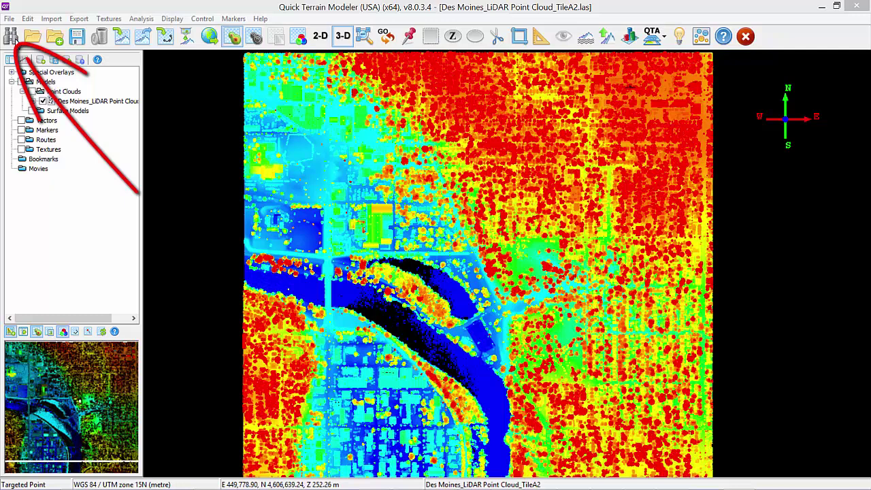
Step: Search for 3D models within a 1000-meter radius and load Des Moines_LiDAR Point Cloud_TileA1.las from the found files
{"action": "left_click", "coordinate": [11, 38]}
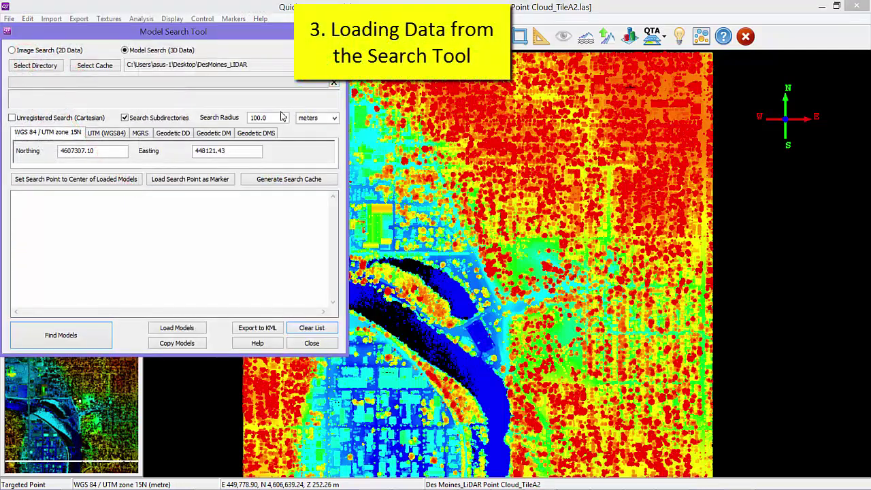
{"action": "left_click", "coordinate": [266, 118]}
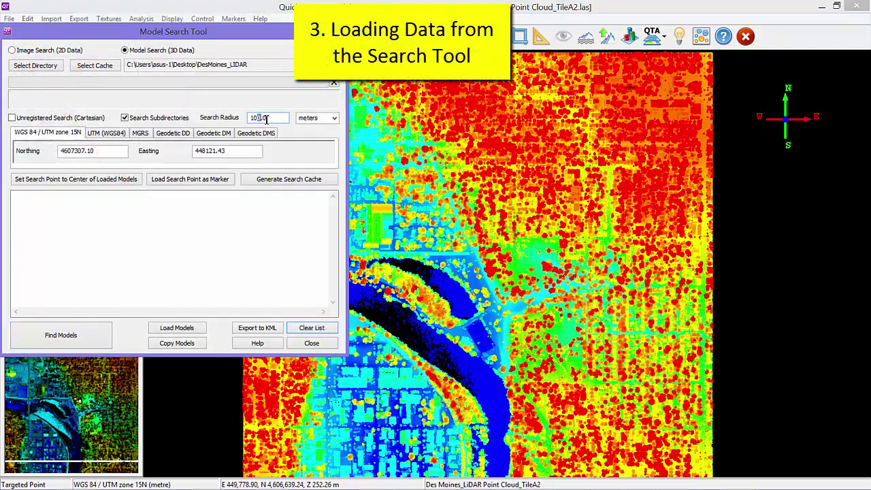
{"action": "type", "text": "0"}
{"action": "left_click", "coordinate": [68, 334]}
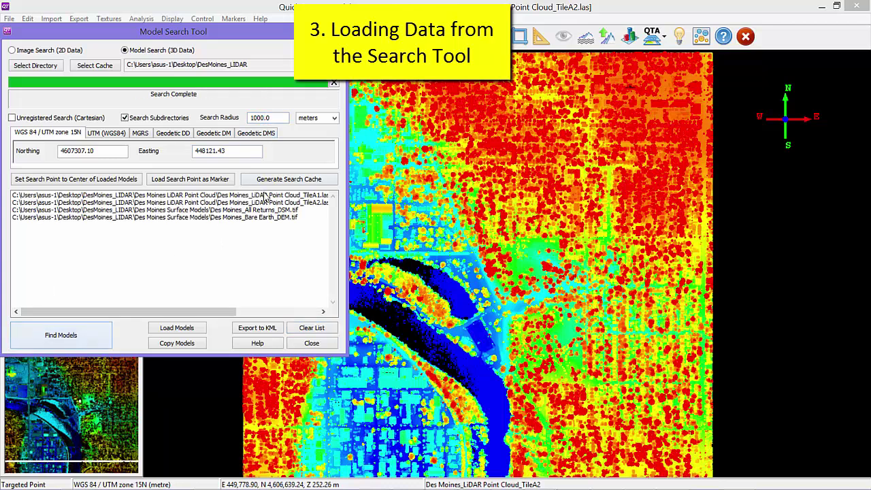
{"action": "left_click", "coordinate": [204, 196]}
{"action": "left_click", "coordinate": [177, 328]}
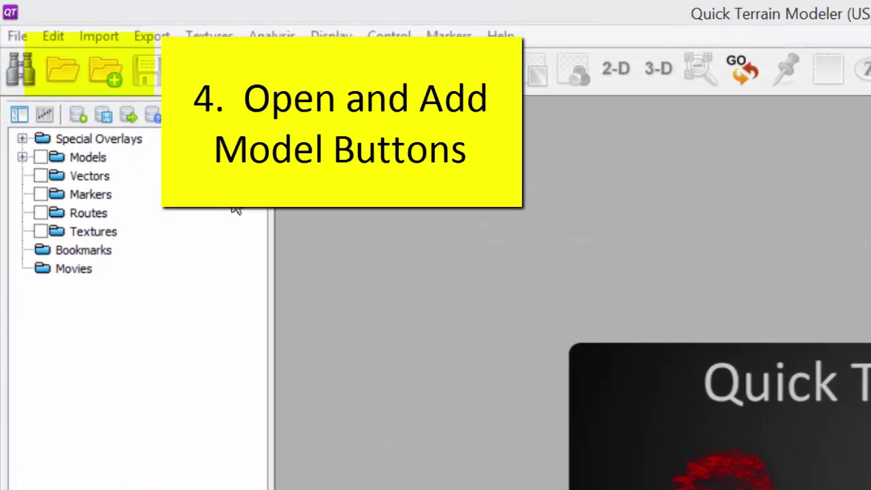
Step: Open all nine LAS tiles, TileA1 through TileC3, from the Des Moines LiDAR Point Cloud folder as models
{"action": "left_click", "coordinate": [64, 74]}
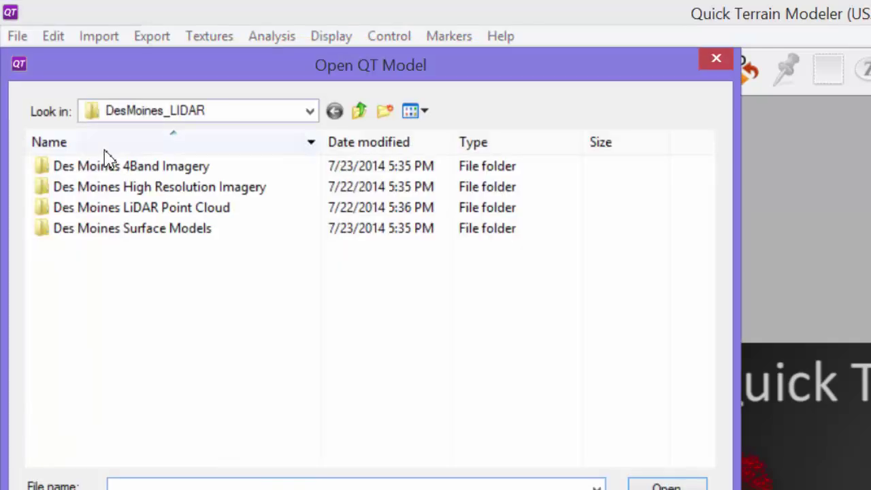
{"action": "left_click", "coordinate": [148, 213]}
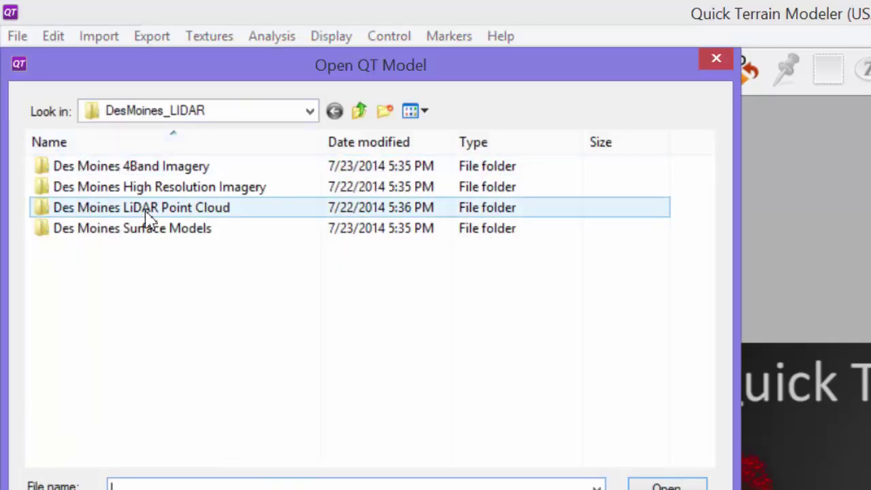
{"action": "double_click", "coordinate": [149, 213]}
{"action": "left_click", "coordinate": [136, 166]}
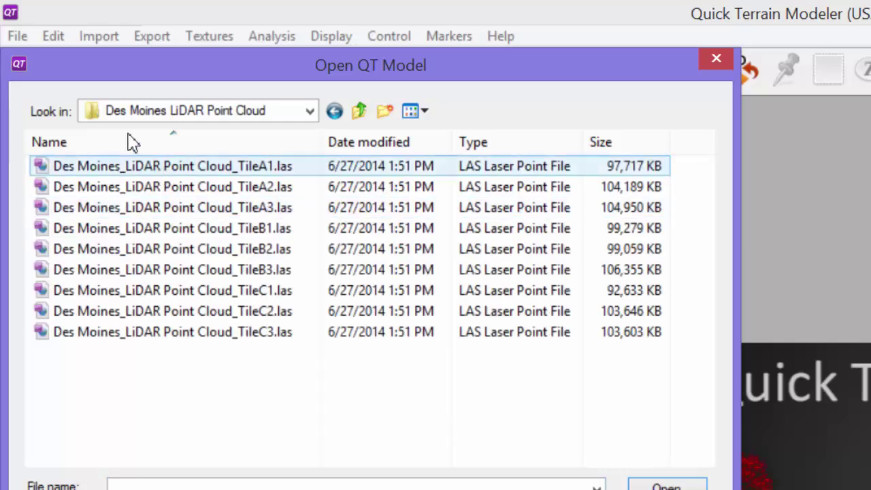
{"action": "left_click", "coordinate": [178, 333], "text": "shift"}
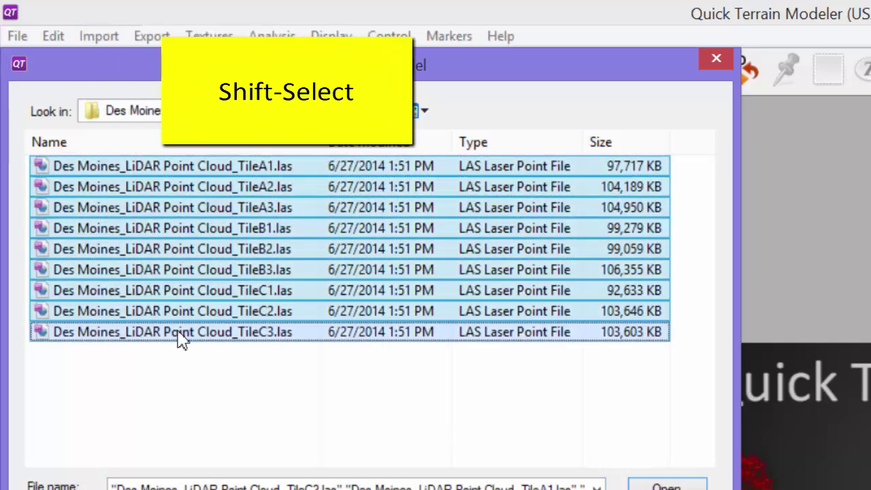
{"action": "key", "text": "Return"}
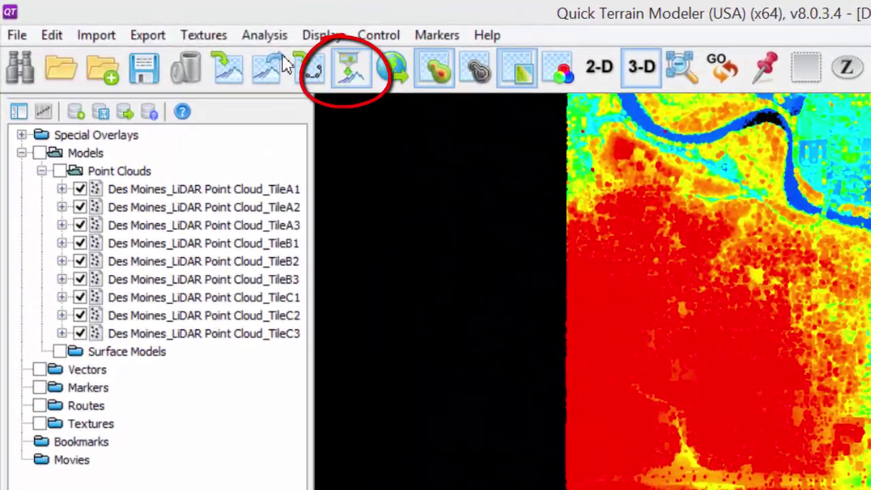
Step: Load Des Moines_4Band_Mosaic.tif from the Des Moines 4Band Imagery folder as a texture over the point clouds
{"action": "left_click", "coordinate": [349, 68]}
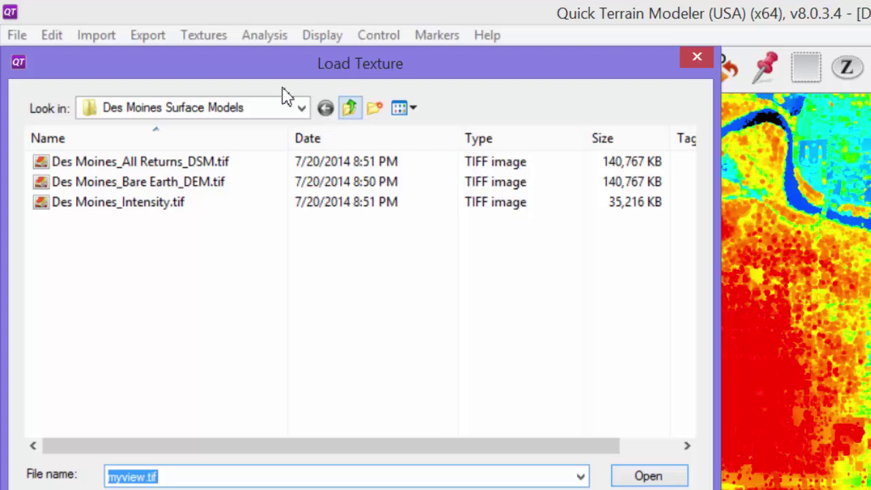
{"action": "left_click", "coordinate": [349, 109]}
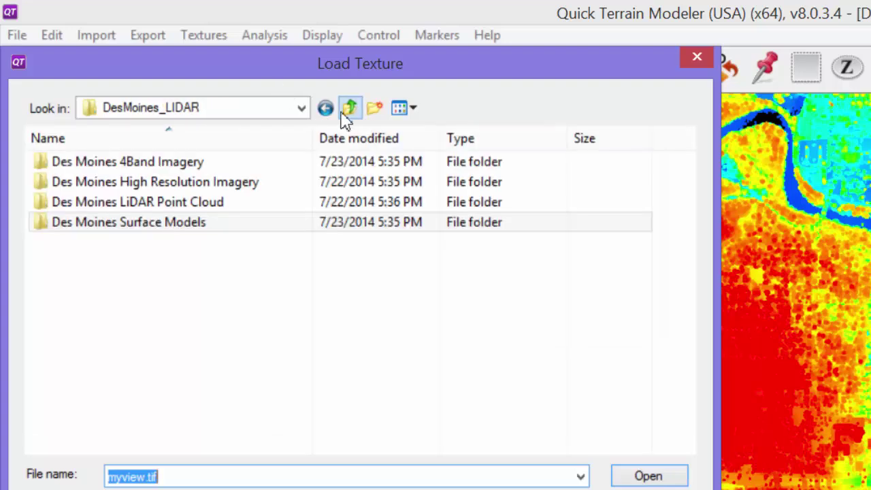
{"action": "double_click", "coordinate": [96, 167]}
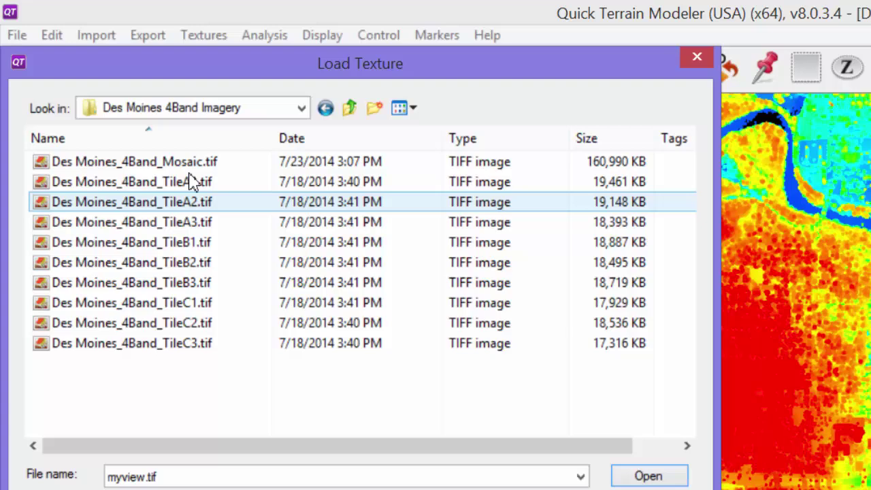
{"action": "left_click", "coordinate": [191, 165]}
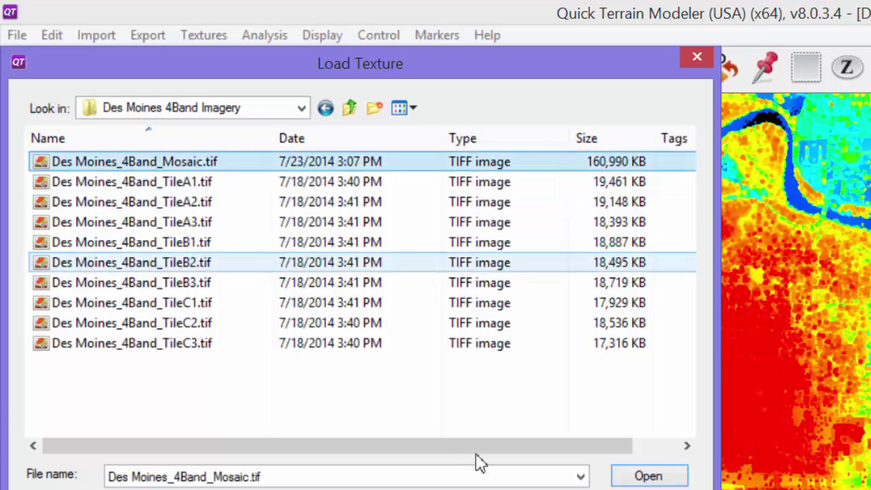
{"action": "left_click", "coordinate": [631, 478]}
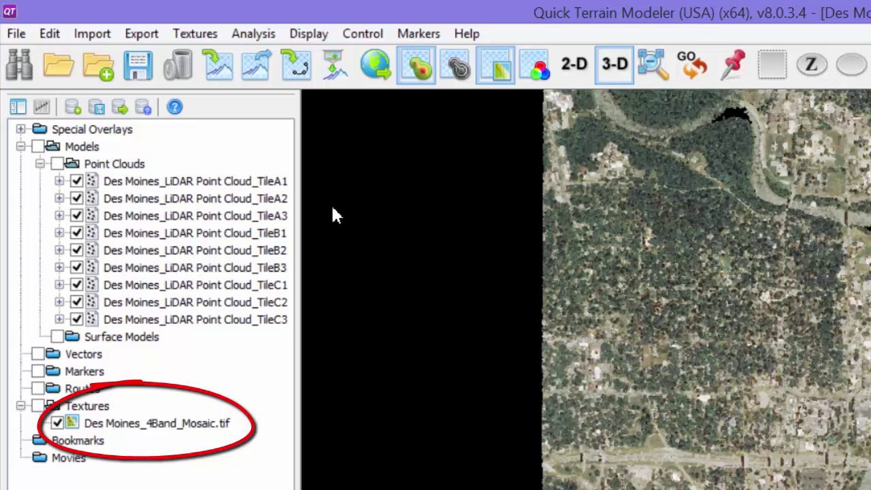
Step: Toggle the texture display off and back on, and expand the Special Overlays group in the layer tree
{"action": "left_click", "coordinate": [503, 68]}
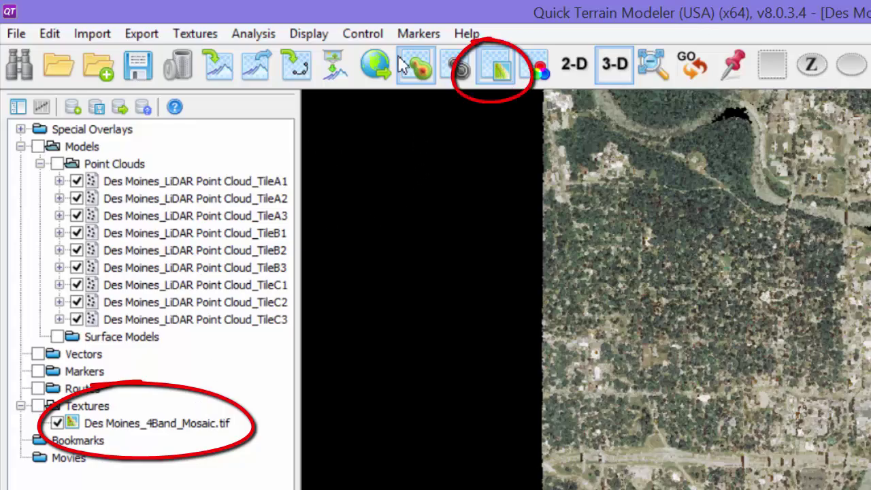
{"action": "left_click", "coordinate": [496, 67]}
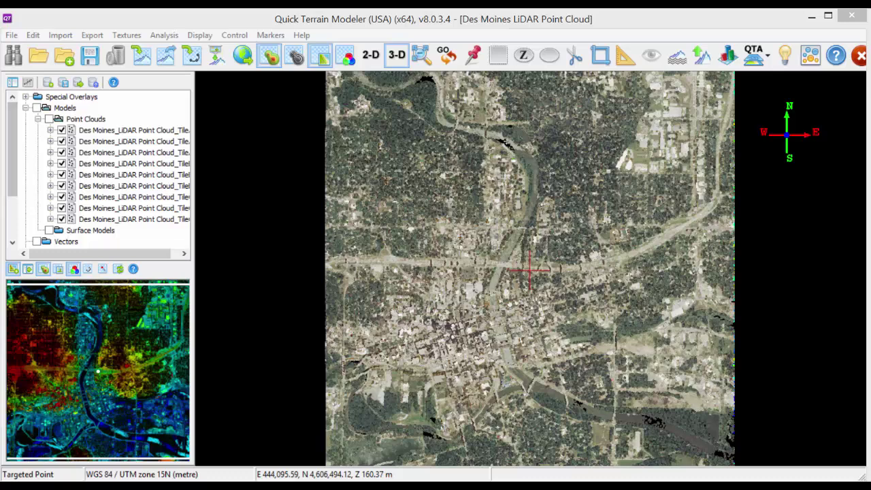
{"action": "left_click", "coordinate": [25, 96]}
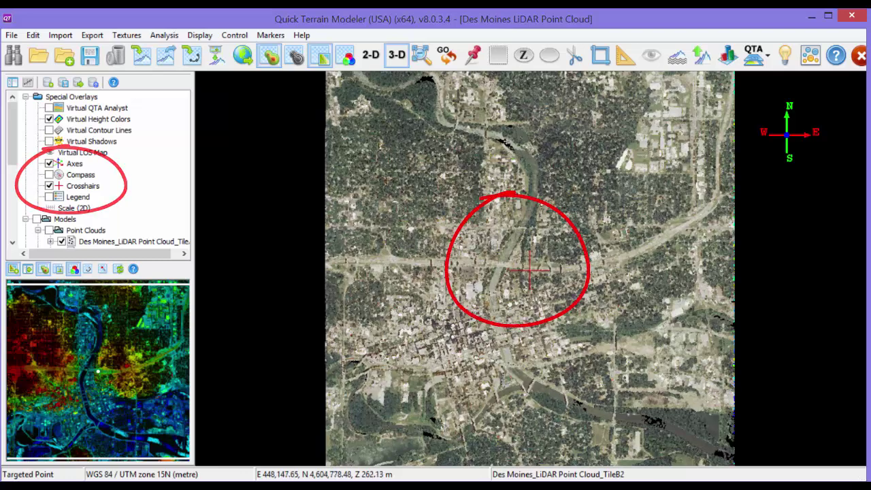
Step: Examine the textured point cloud around the highway and overpass east of the river at close range from different angles
{"action": "scroll", "coordinate": [529, 270], "scroll_direction": "up", "scroll_amount": 5}
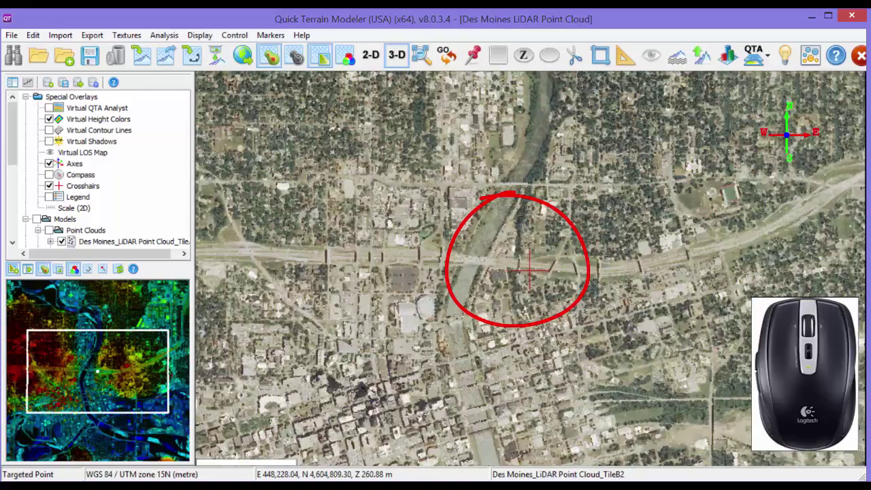
{"action": "scroll", "coordinate": [529, 271], "scroll_direction": "up", "scroll_amount": 5}
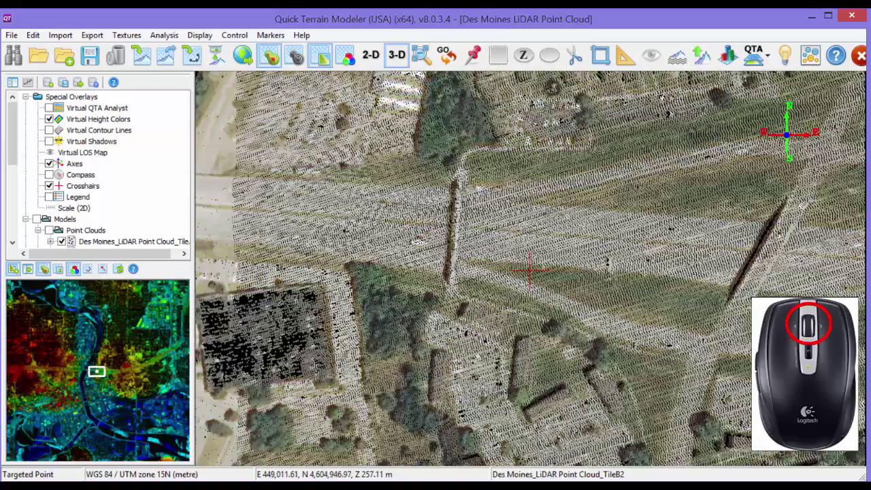
{"action": "left_click_drag", "start_coordinate": [529, 270], "coordinate": [644, 270]}
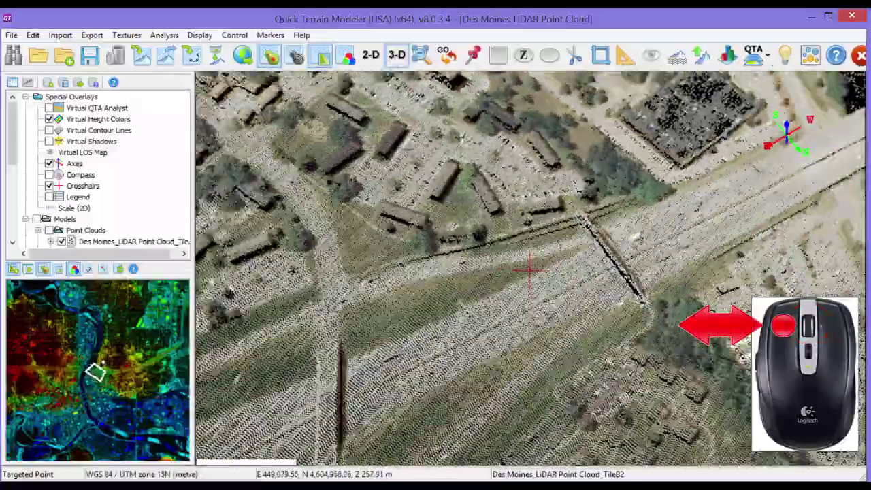
{"action": "left_click_drag", "start_coordinate": [529, 271], "coordinate": [522, 349]}
{"action": "right_click_drag", "start_coordinate": [529, 271], "coordinate": [489, 294]}
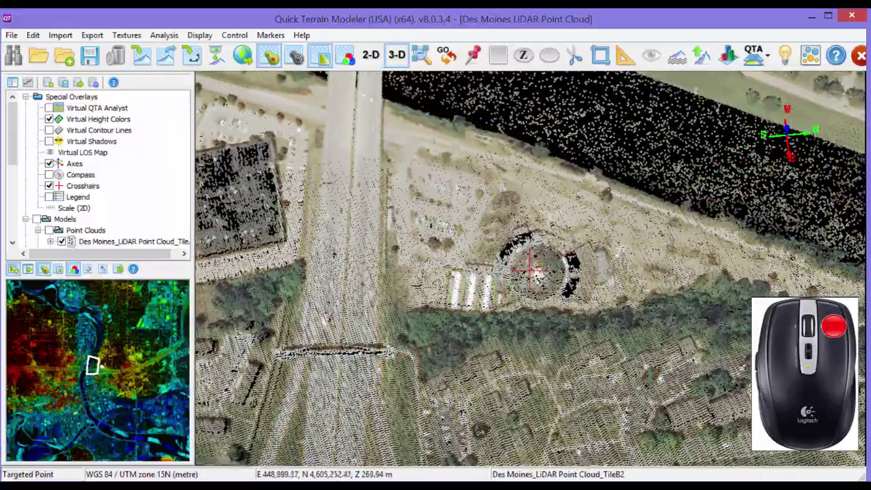
{"action": "left_click_drag", "start_coordinate": [529, 270], "coordinate": [365, 223]}
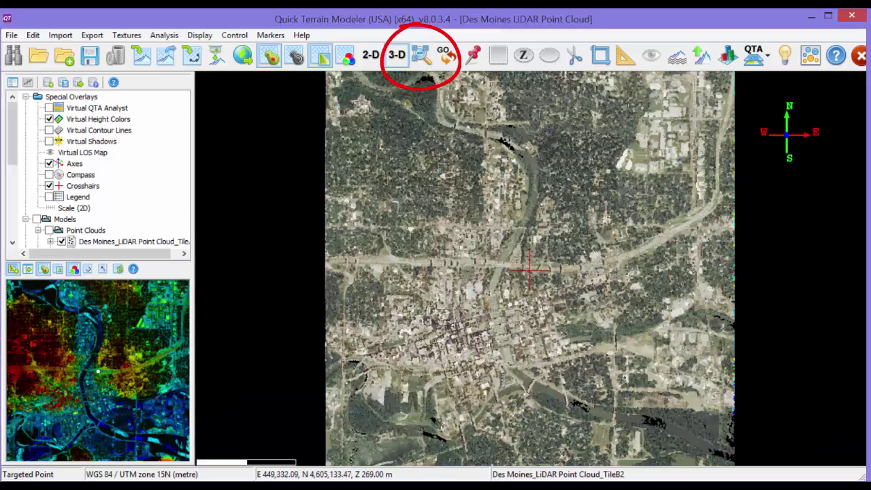
Step: Reset the view and examine the large white building west of the river and the downtown area, oriented north
{"action": "left_click", "coordinate": [421, 54]}
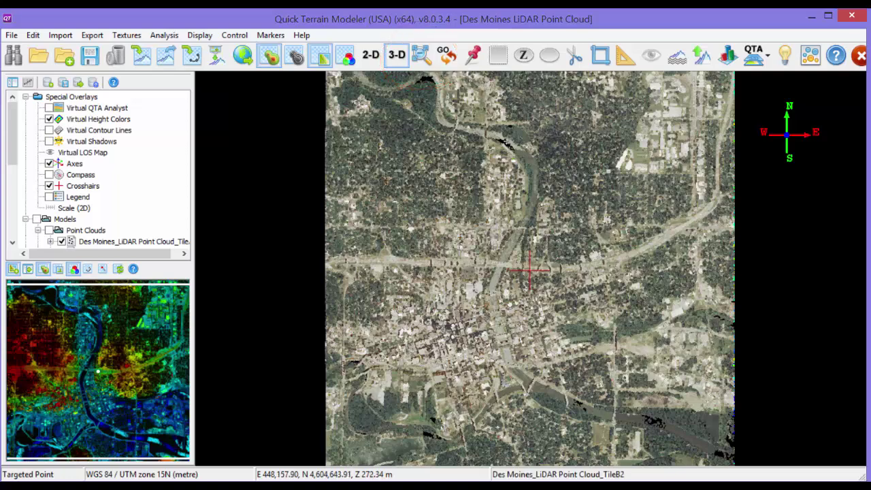
{"action": "double_click", "coordinate": [473, 293]}
{"action": "scroll", "coordinate": [530, 270], "scroll_direction": "up", "scroll_amount": 6}
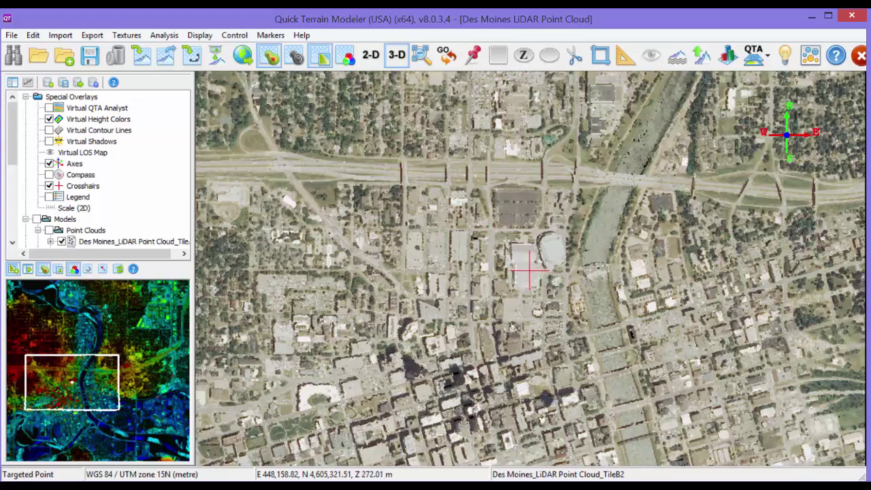
{"action": "left_click_drag", "start_coordinate": [530, 270], "coordinate": [525, 411]}
{"action": "key", "text": "n"}
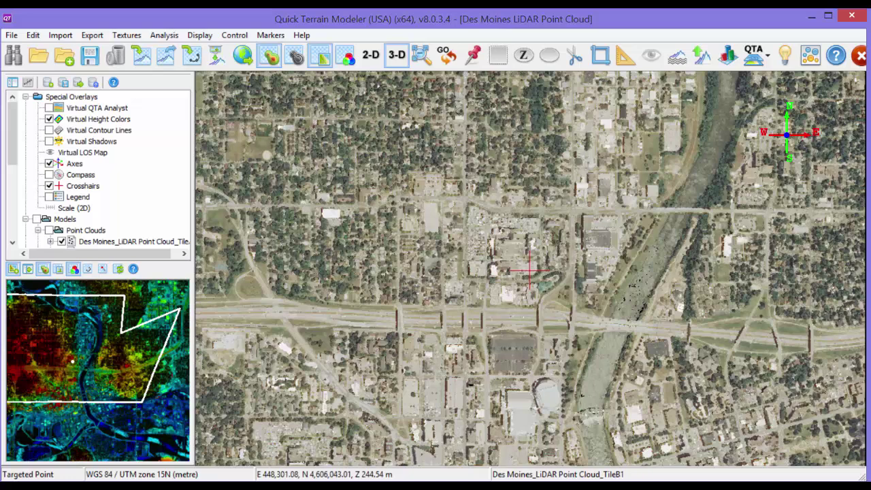
{"action": "left_click_drag", "start_coordinate": [28, 385], "coordinate": [84, 416]}
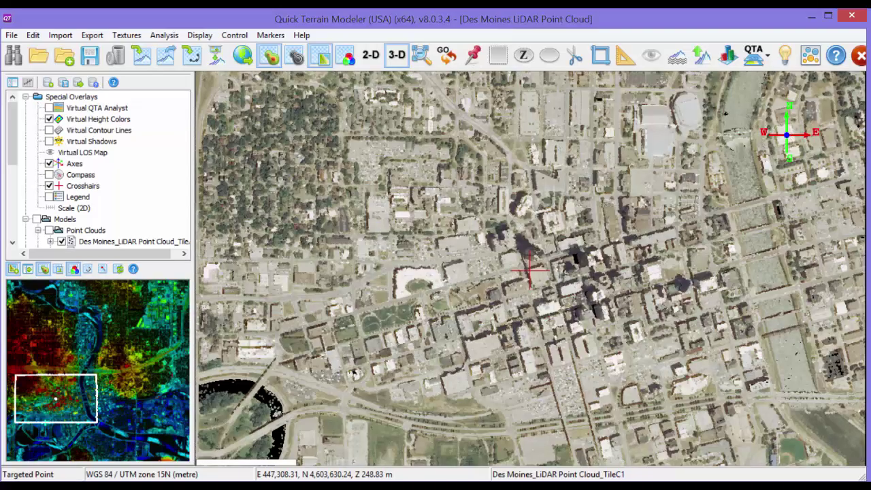
{"action": "left_click_drag", "start_coordinate": [353, 373], "coordinate": [215, 230]}
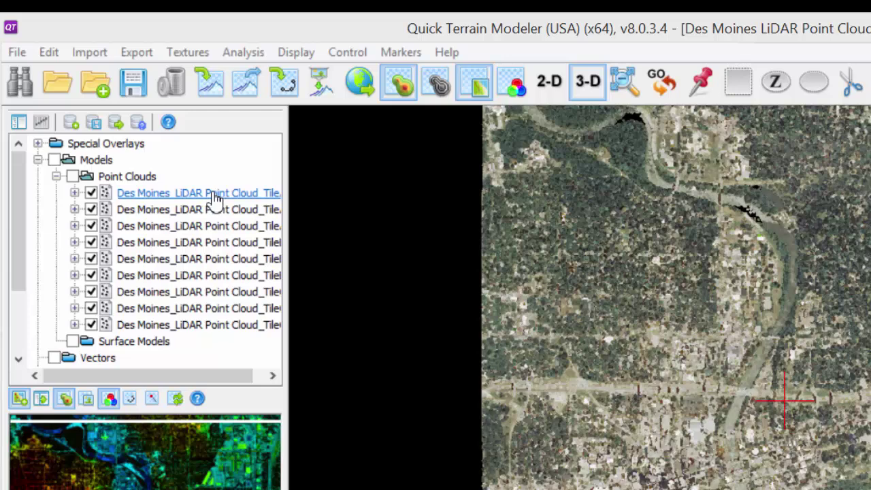
Step: Remove the TileA1 point cloud and clear all remaining layers from the scene
{"action": "right_click", "coordinate": [215, 197]}
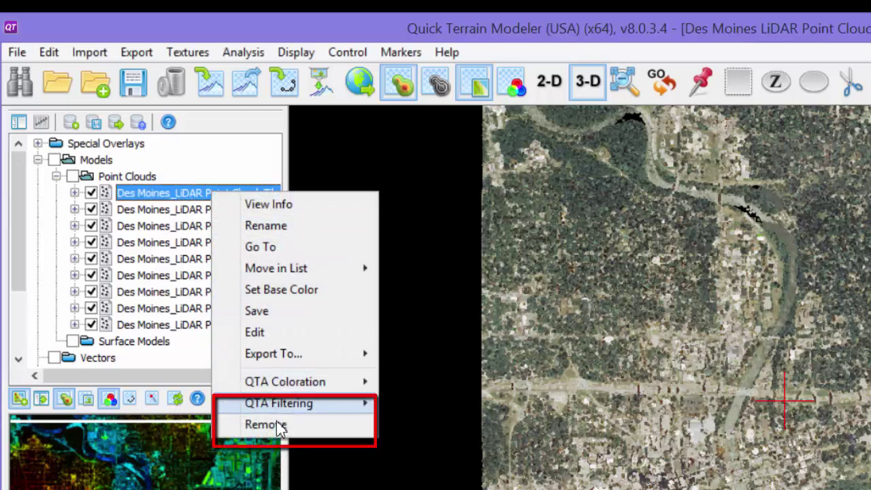
{"action": "left_click", "coordinate": [280, 427]}
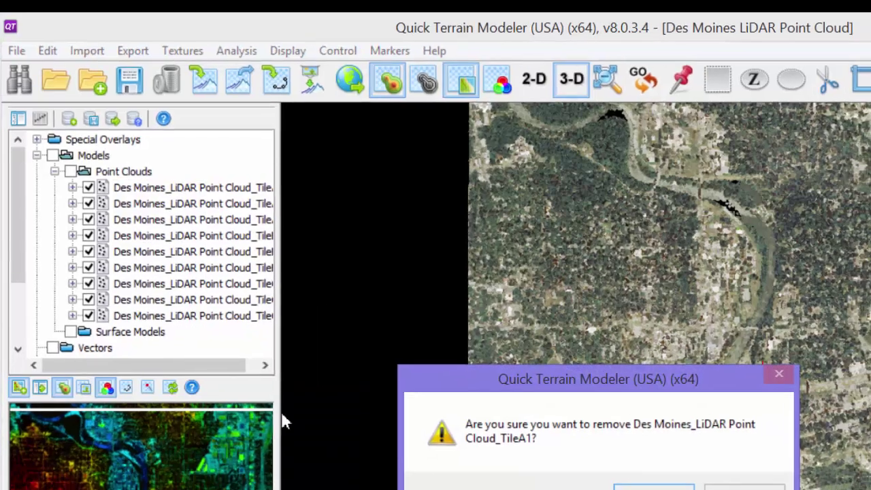
{"action": "left_click", "coordinate": [654, 487]}
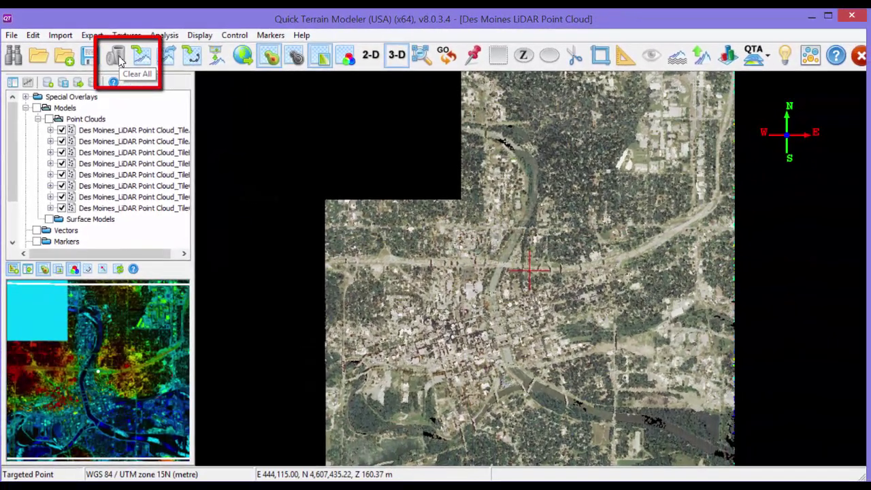
{"action": "left_click", "coordinate": [119, 58]}
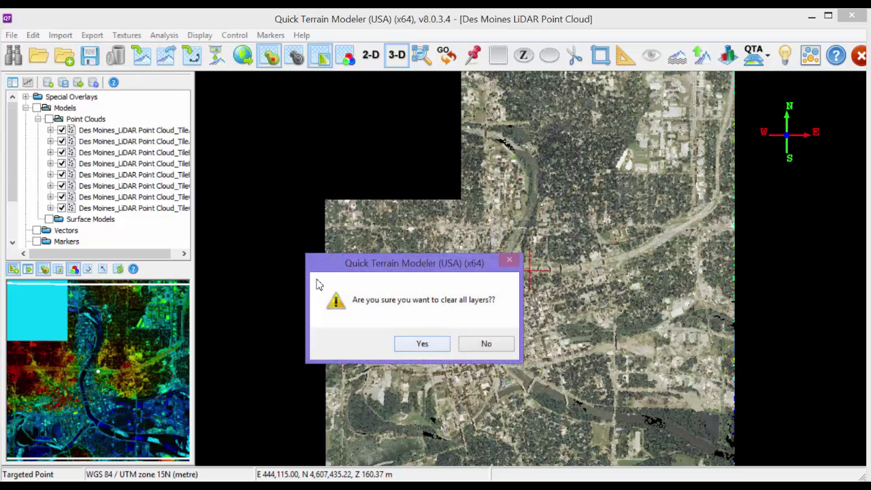
{"action": "left_click", "coordinate": [422, 346]}
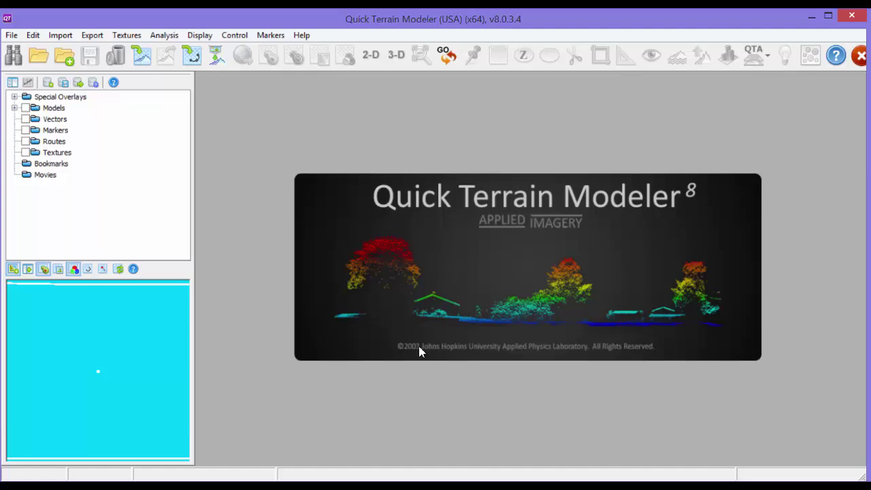